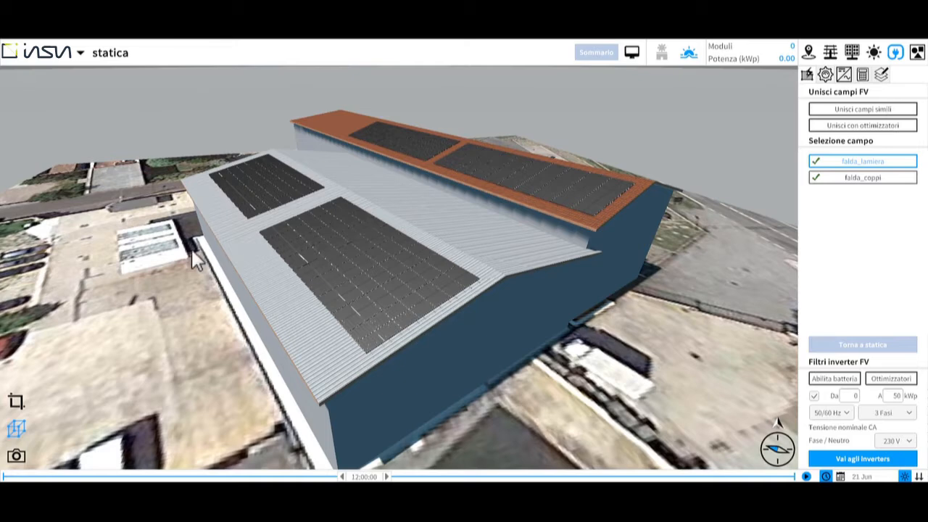
Select the falda_lamiera field for inverter sizing and set the inverter filter's maximum power to 50 kWp.
{"action": "scroll", "coordinate": [192, 249], "scroll_direction": "up", "scroll_amount": 3}
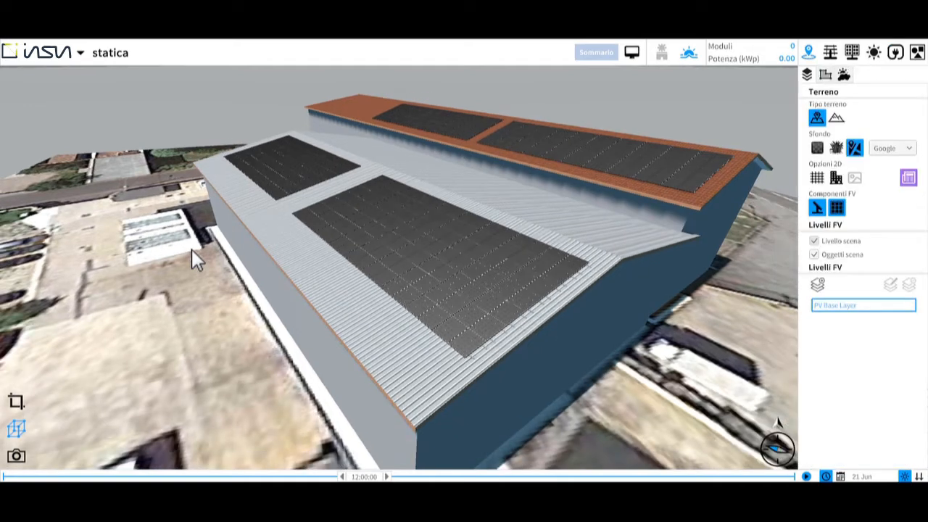
{"action": "left_click", "coordinate": [896, 54]}
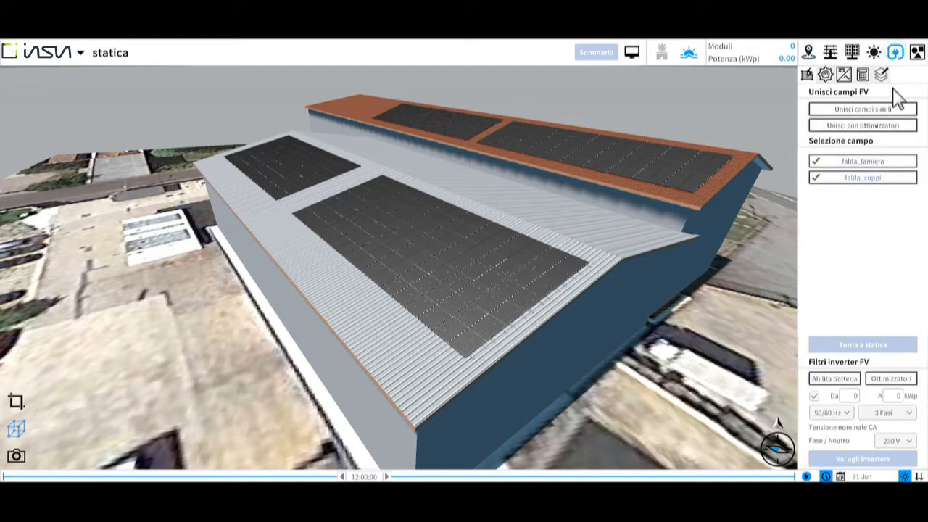
{"action": "left_click", "coordinate": [892, 183]}
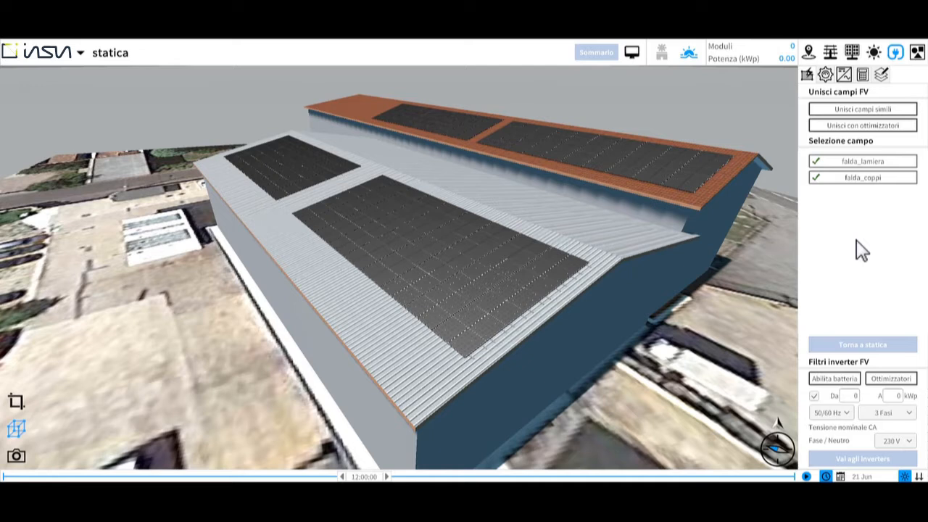
{"action": "left_click", "coordinate": [850, 165]}
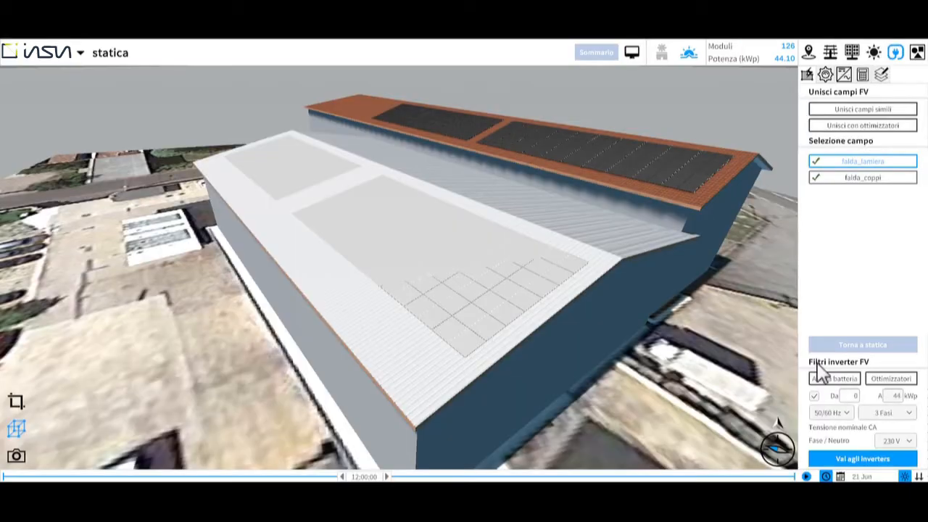
{"action": "left_click", "coordinate": [893, 396]}
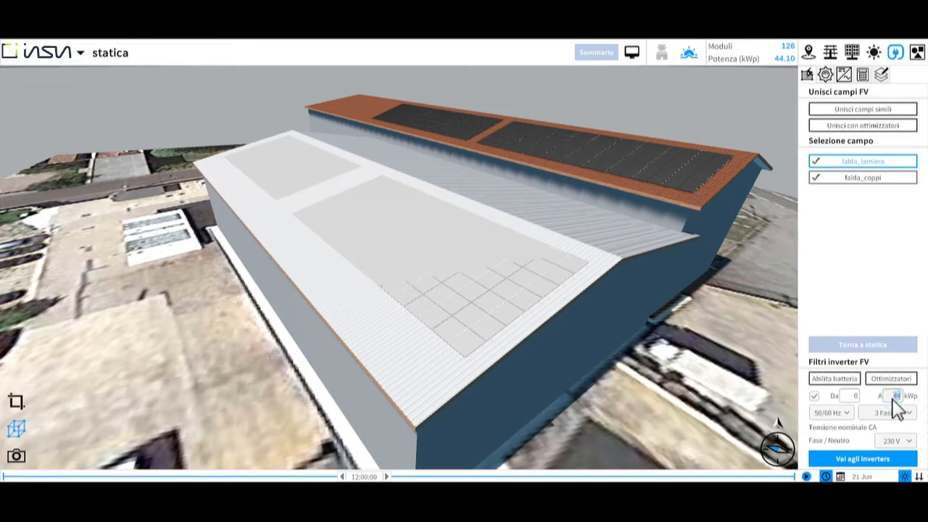
{"action": "type", "text": "50"}
Set the inverter filters to 3 Fasi and a 230 V phase/neutral nominal AC voltage, and proceed to the inverters.
{"action": "left_click", "coordinate": [908, 413]}
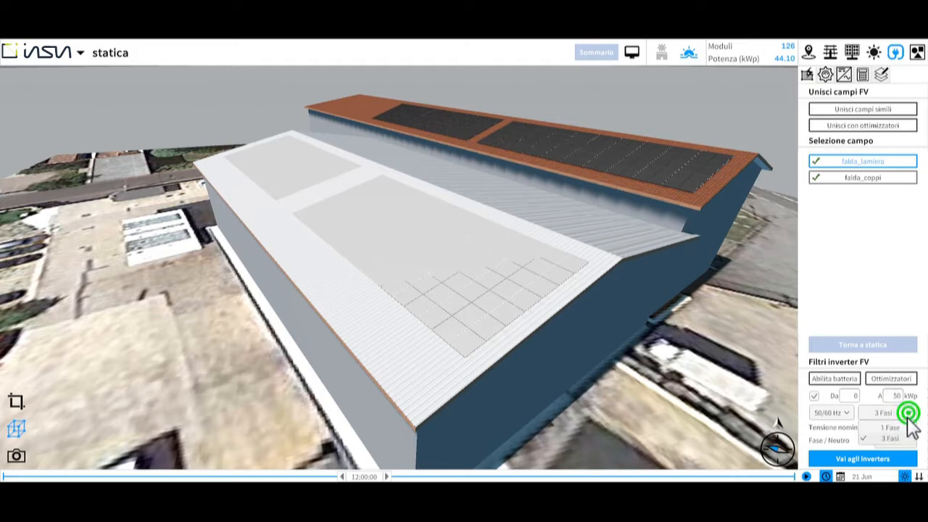
{"action": "left_click", "coordinate": [909, 427]}
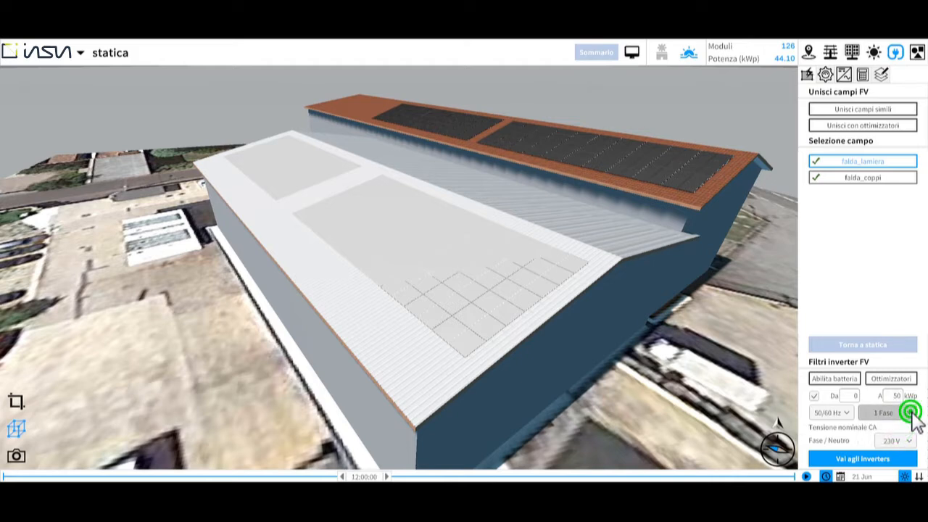
{"action": "left_click", "coordinate": [909, 413]}
{"action": "left_click", "coordinate": [897, 439]}
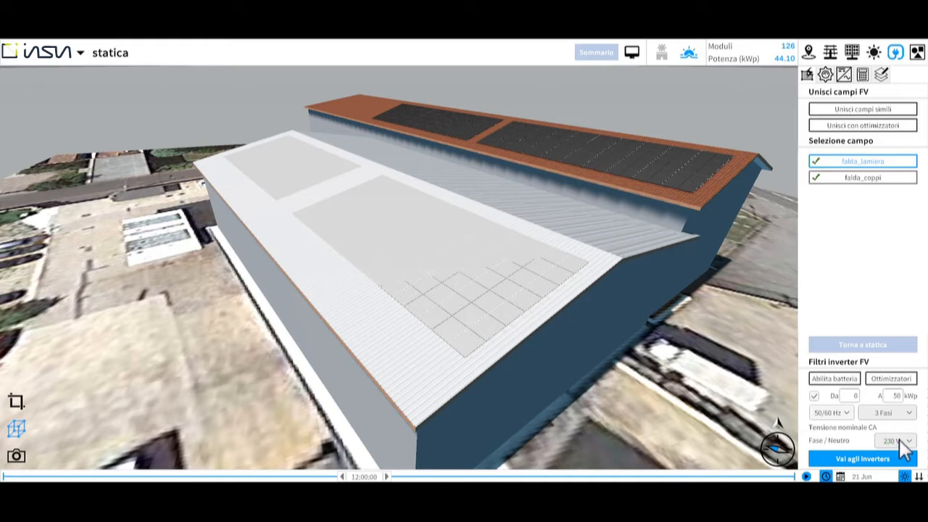
{"action": "left_click", "coordinate": [901, 440]}
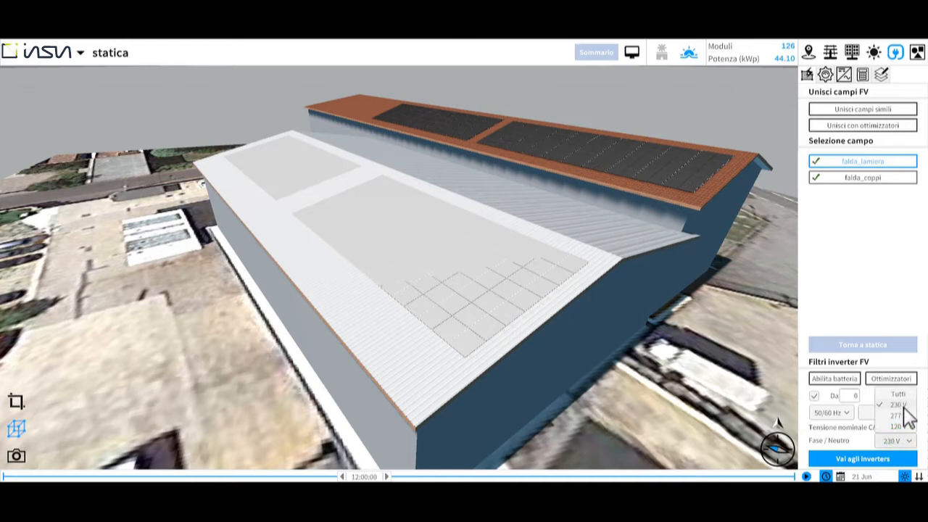
{"action": "left_click", "coordinate": [904, 404]}
{"action": "left_click", "coordinate": [857, 440]}
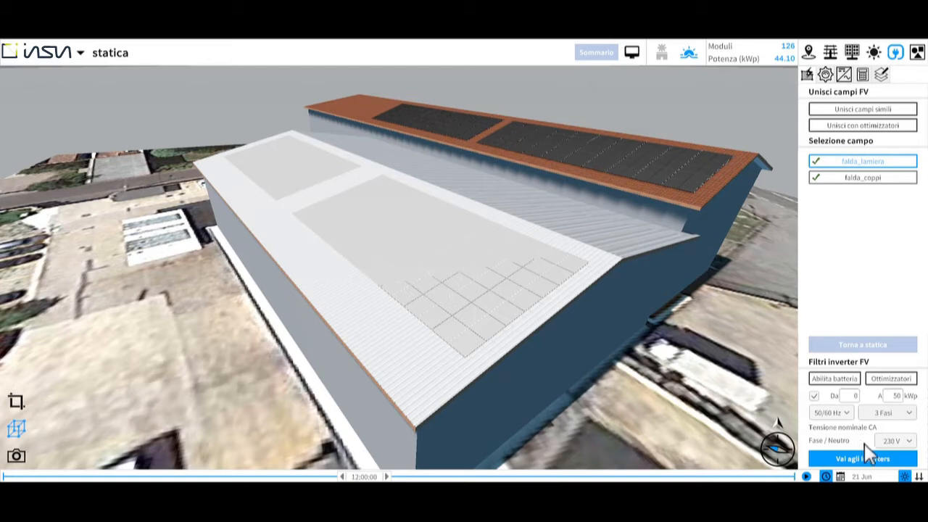
{"action": "left_click", "coordinate": [901, 462]}
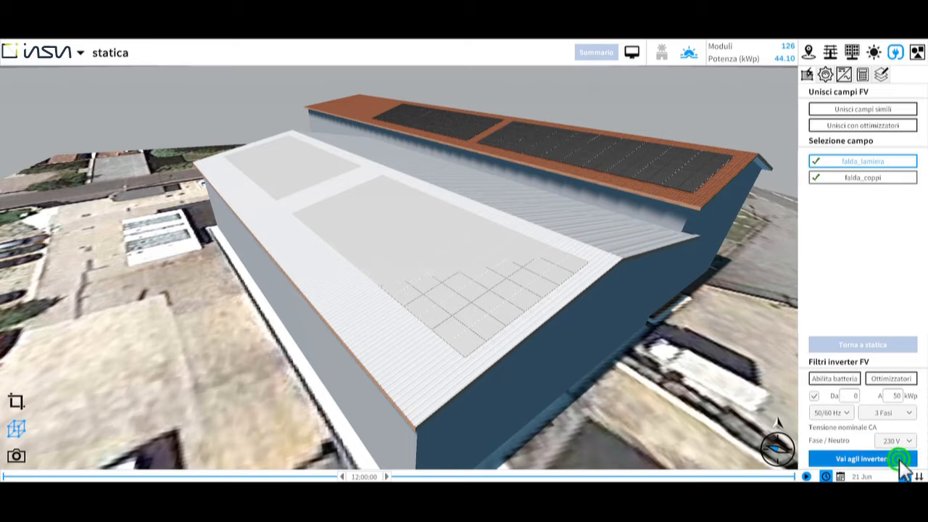
Choose the Azzurro manufacturer, the TL-G2 20.0-33.0 kW series and the 20000TL-G2 inverter.
{"action": "left_click", "coordinate": [820, 102]}
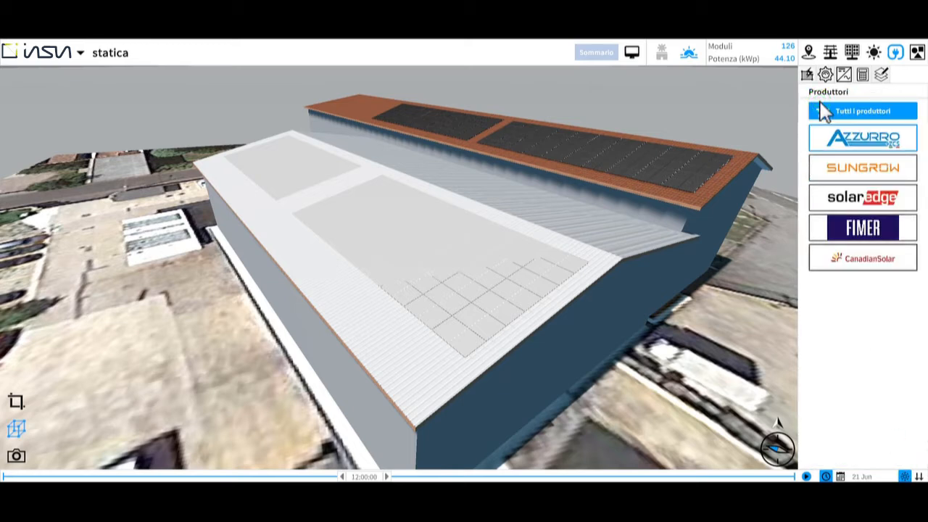
{"action": "left_click", "coordinate": [886, 149]}
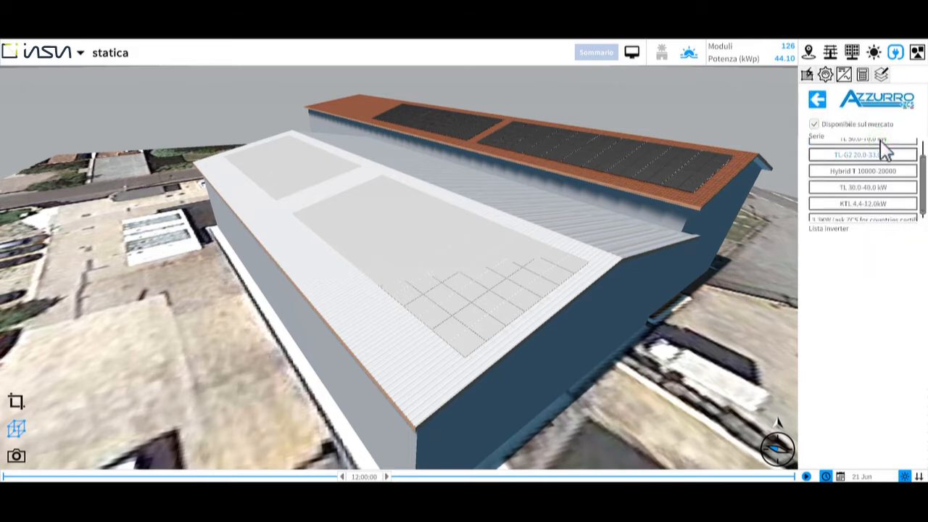
{"action": "scroll", "coordinate": [886, 148], "scroll_direction": "down", "scroll_amount": 2}
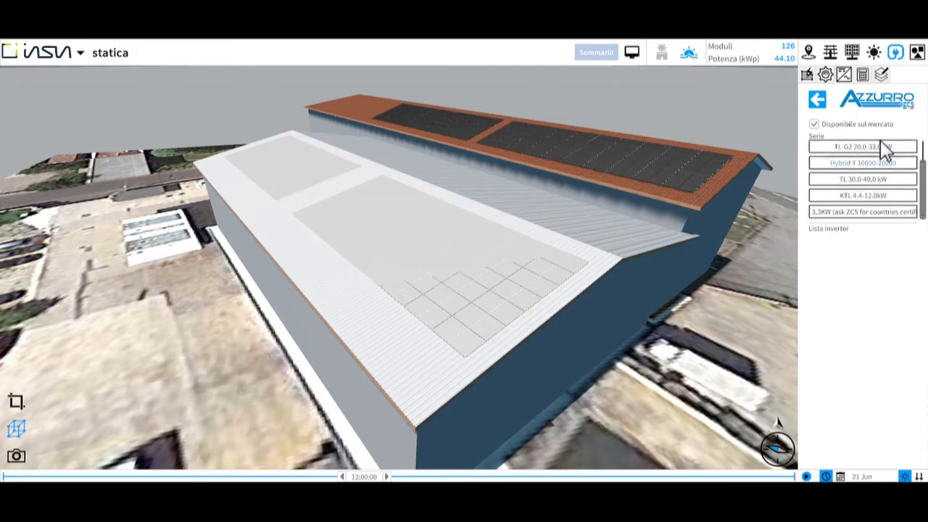
{"action": "scroll", "coordinate": [886, 189], "scroll_direction": "up", "scroll_amount": 2}
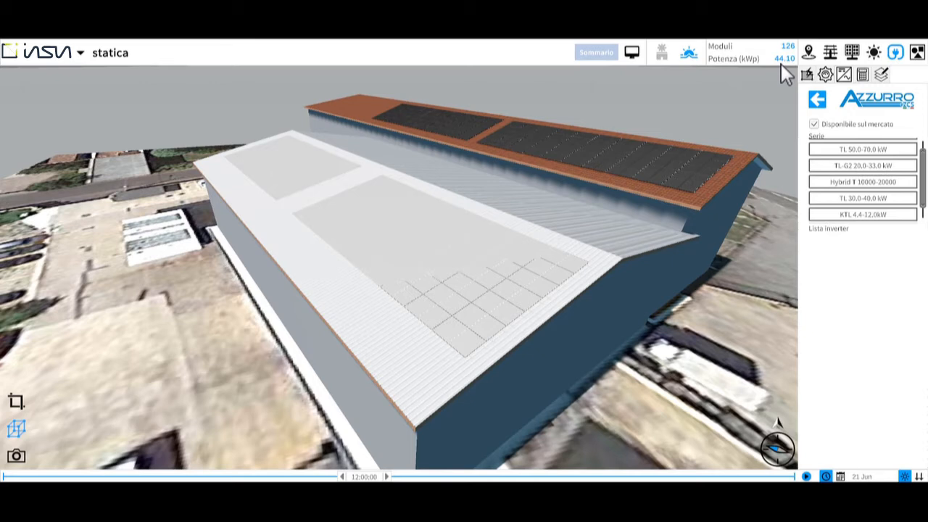
{"action": "scroll", "coordinate": [872, 213], "scroll_direction": "up", "scroll_amount": 1}
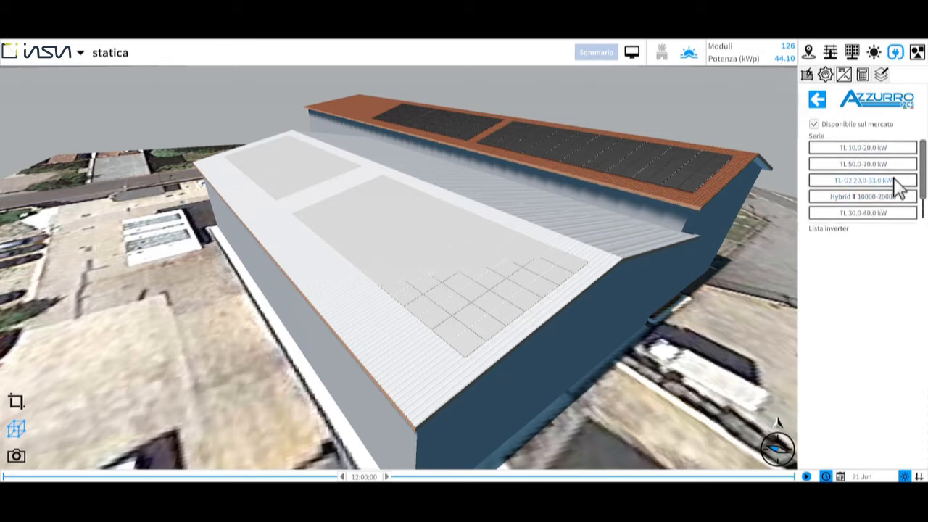
{"action": "left_click", "coordinate": [897, 183]}
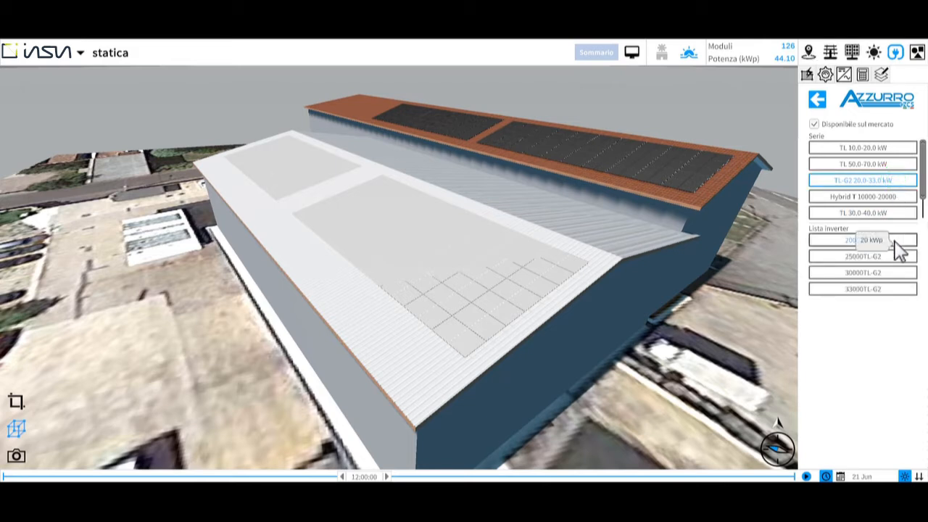
{"action": "left_click", "coordinate": [899, 246]}
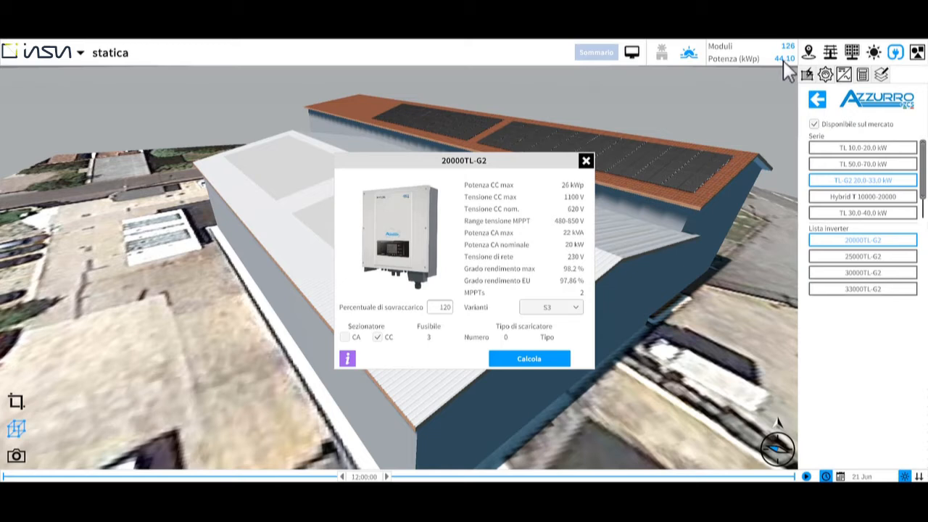
Calculate the configuration for the 20000TL-G2 inverter in variant S3 and confirm two inverters.
{"action": "left_click", "coordinate": [575, 307]}
{"action": "left_click", "coordinate": [431, 241]}
{"action": "left_click", "coordinate": [530, 361]}
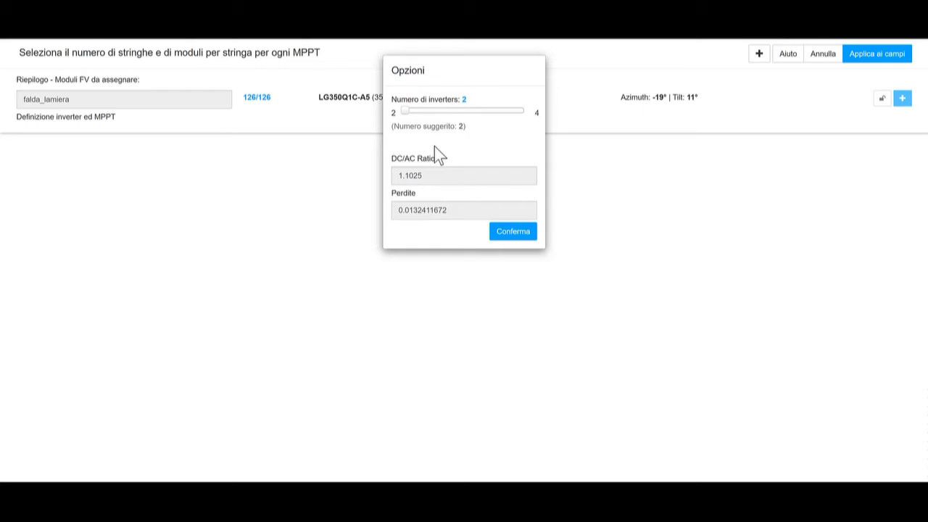
{"action": "left_click", "coordinate": [516, 233]}
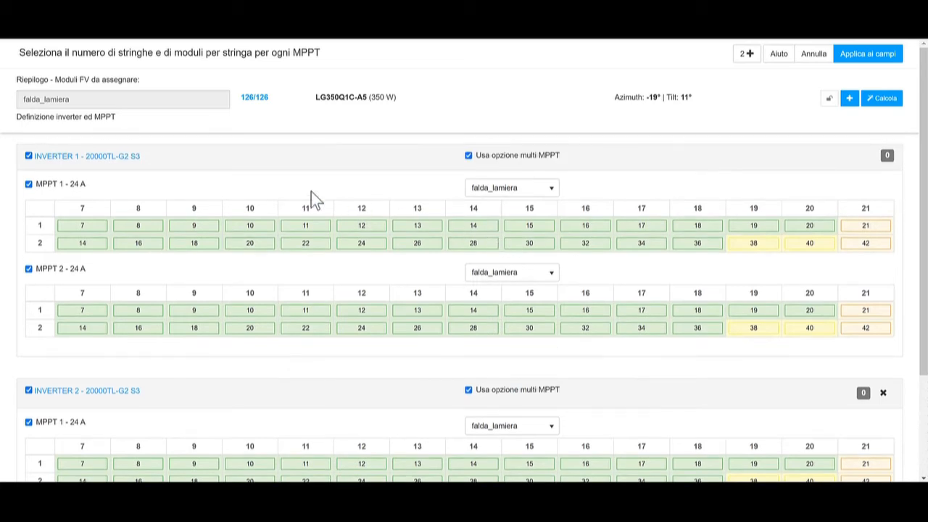
Automatically distribute the falda_lamiera modules into strings across the MPPTs of both inverters.
{"action": "left_click", "coordinate": [152, 157]}
{"action": "scroll", "coordinate": [152, 181], "scroll_direction": "down", "scroll_amount": 2}
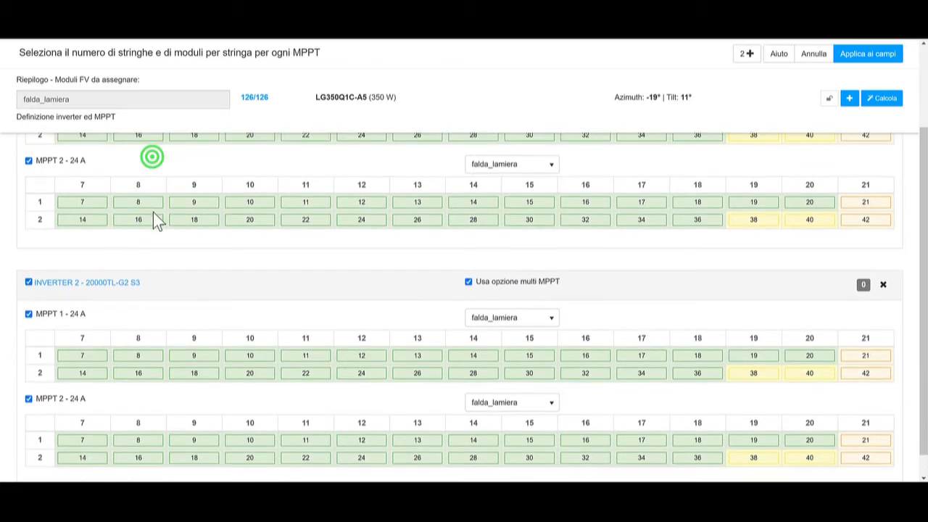
{"action": "left_click", "coordinate": [155, 285]}
{"action": "scroll", "coordinate": [113, 197], "scroll_direction": "up", "scroll_amount": 2}
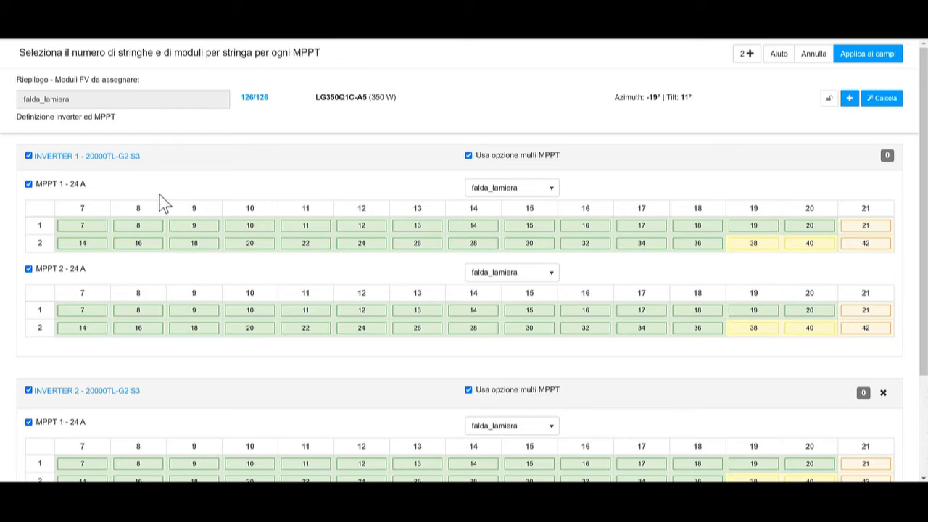
{"action": "left_click", "coordinate": [253, 109]}
{"action": "left_click", "coordinate": [887, 102]}
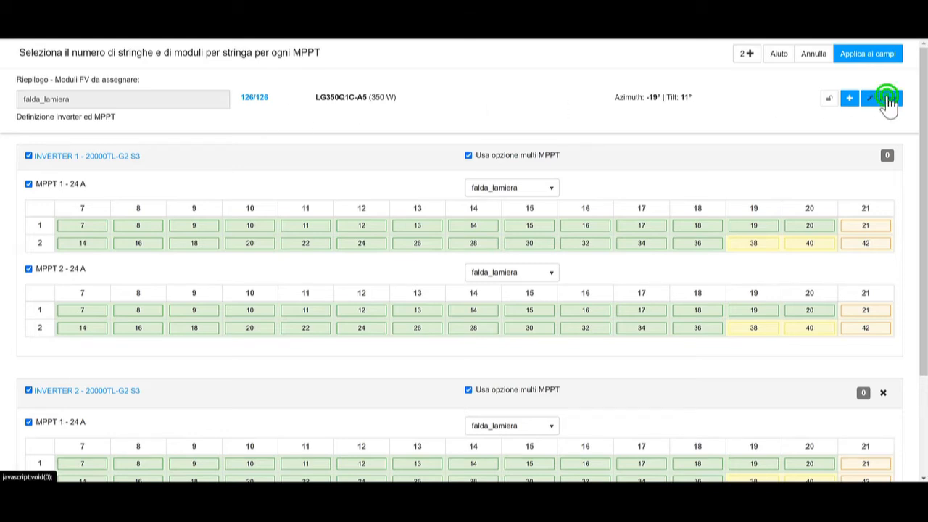
Review the number of strings and modules per string assigned to each MPPT of Inverter 1 and Inverter 2.
{"action": "scroll", "coordinate": [888, 105], "scroll_direction": "down", "scroll_amount": 2}
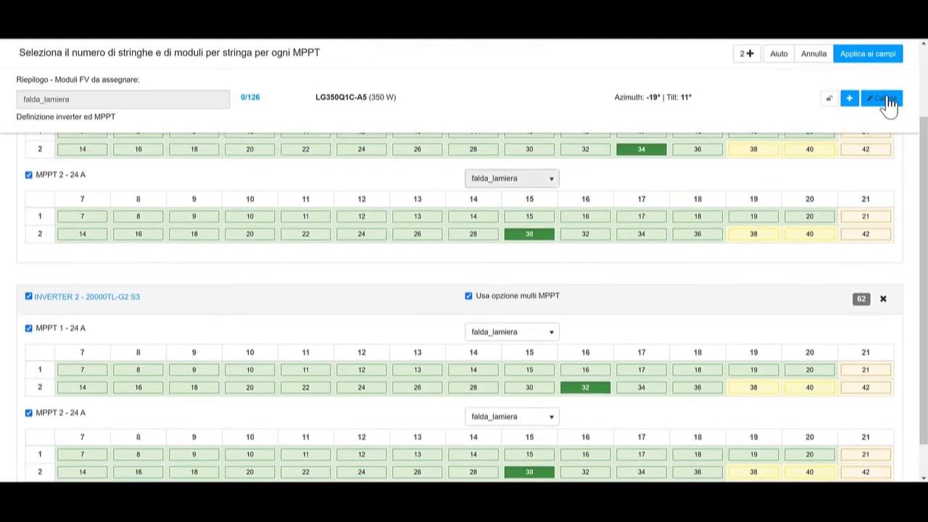
{"action": "scroll", "coordinate": [890, 104], "scroll_direction": "up", "scroll_amount": 1}
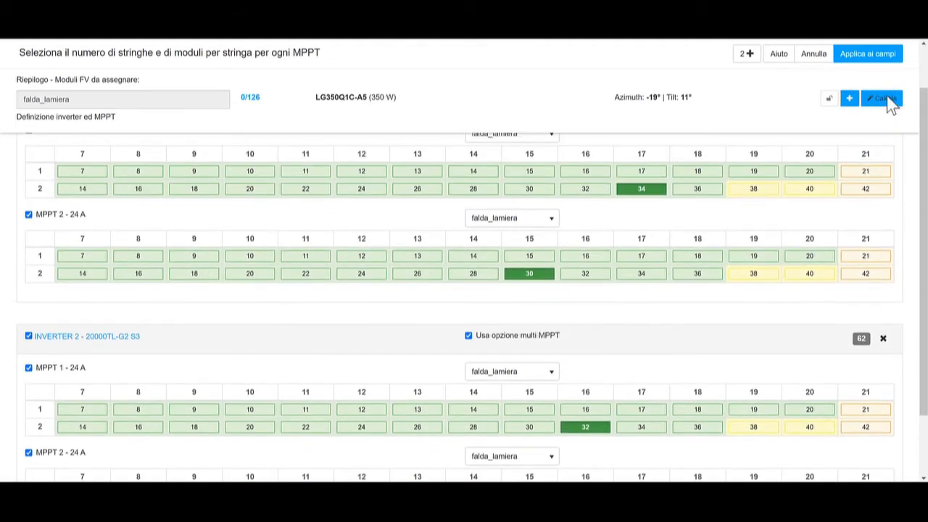
{"action": "scroll", "coordinate": [891, 104], "scroll_direction": "up", "scroll_amount": 1}
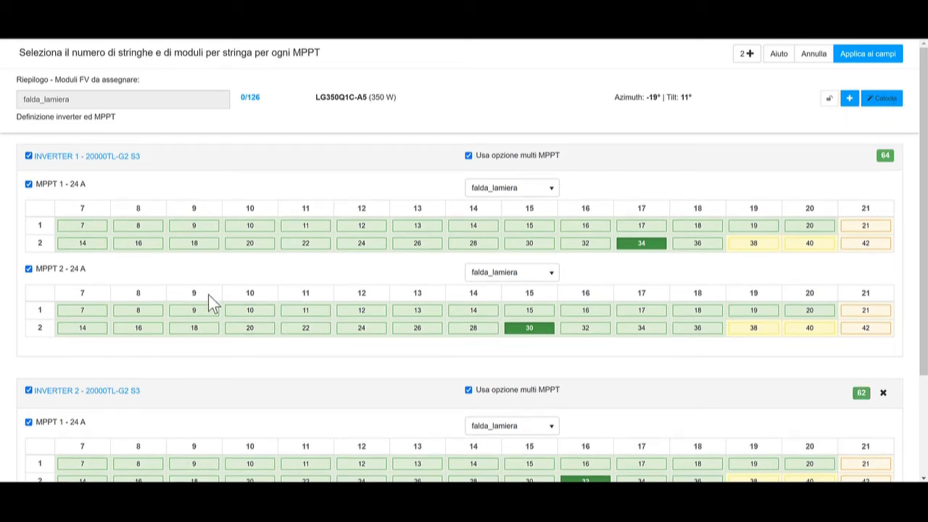
{"action": "left_click", "coordinate": [95, 188]}
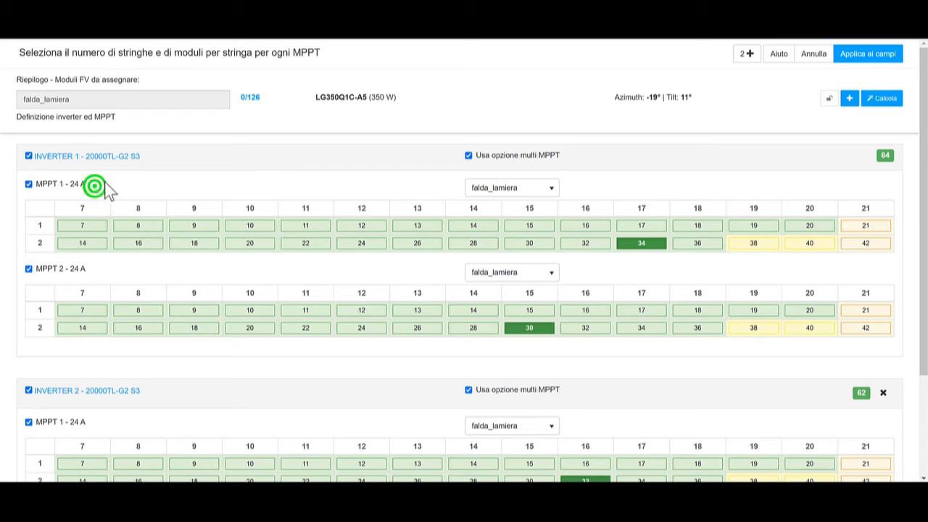
{"action": "left_click", "coordinate": [163, 155]}
{"action": "left_click", "coordinate": [41, 245]}
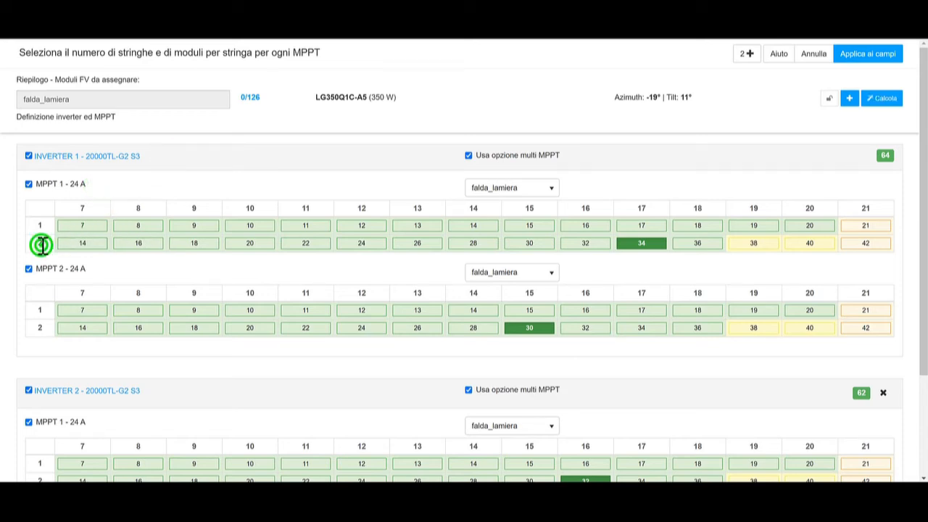
{"action": "left_click", "coordinate": [653, 208]}
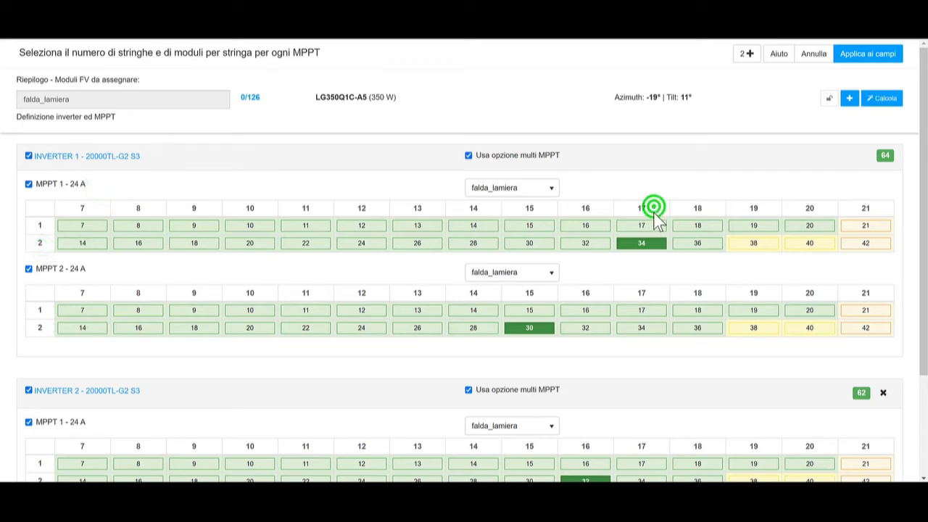
{"action": "left_click", "coordinate": [650, 252]}
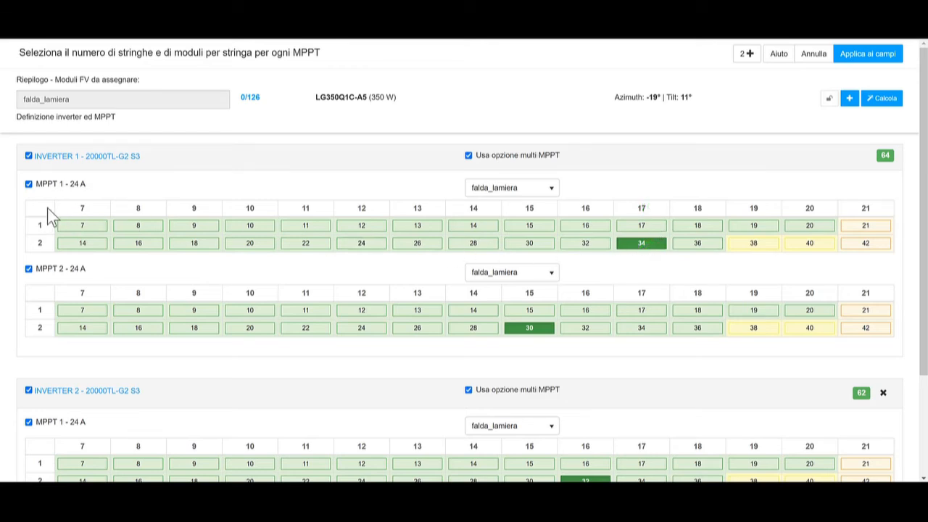
{"action": "scroll", "coordinate": [47, 208], "scroll_direction": "down", "scroll_amount": 1}
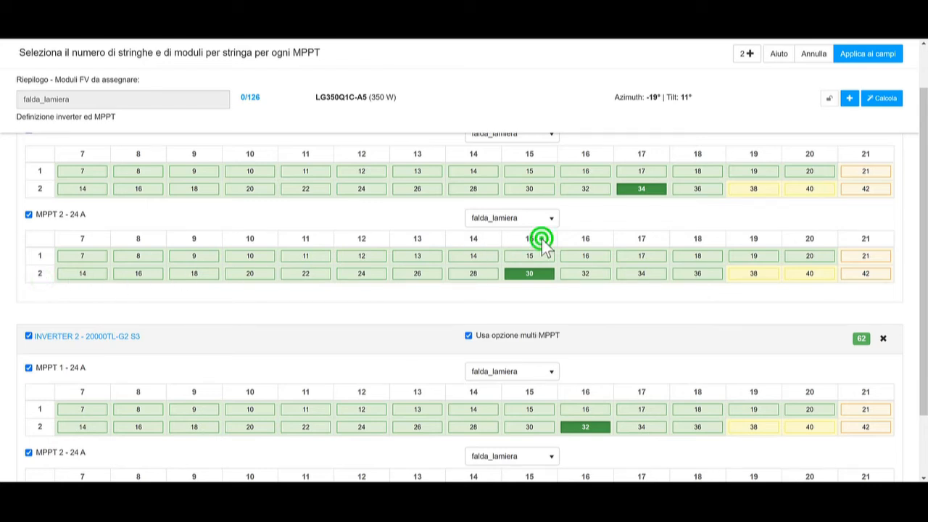
{"action": "left_click", "coordinate": [542, 288]}
{"action": "scroll", "coordinate": [543, 288], "scroll_direction": "down", "scroll_amount": 2}
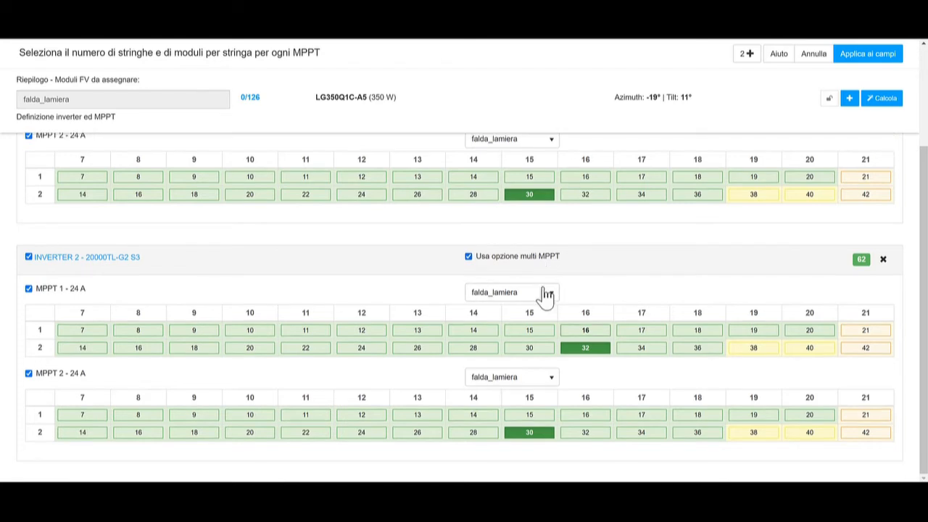
{"action": "scroll", "coordinate": [545, 294], "scroll_direction": "up", "scroll_amount": 4}
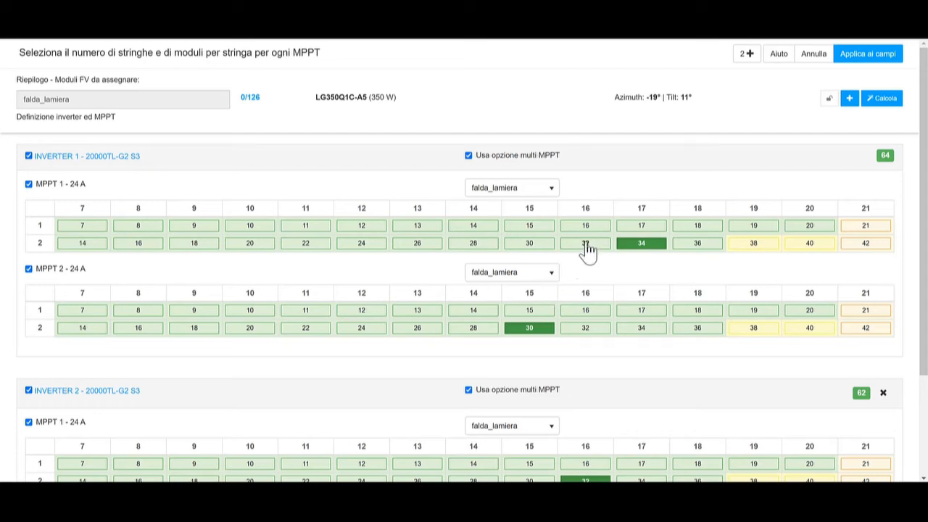
Try two strings of 16 and of 15 modules on Inverter 1's MPPT 1, and restore two strings of 17.
{"action": "left_click", "coordinate": [586, 246]}
{"action": "left_click", "coordinate": [534, 246]}
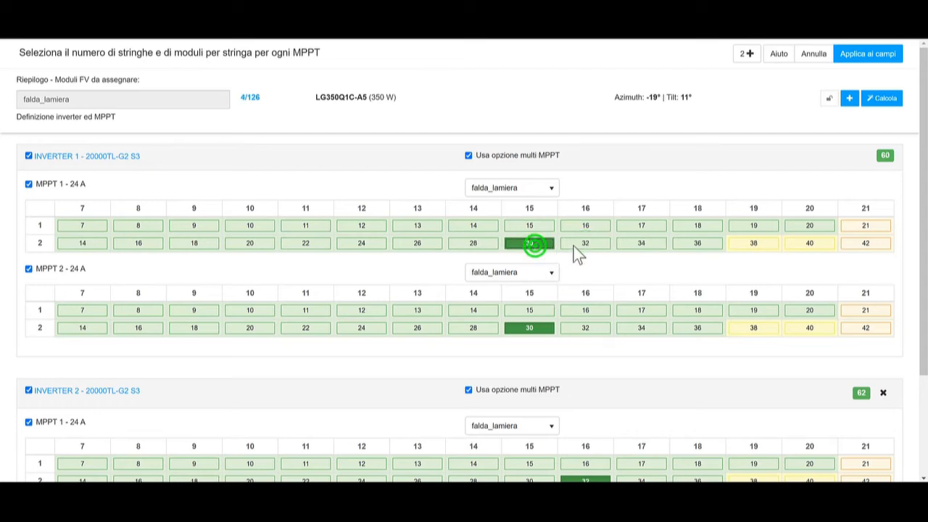
{"action": "left_click", "coordinate": [587, 246]}
{"action": "left_click", "coordinate": [632, 247]}
{"action": "left_click", "coordinate": [591, 246]}
{"action": "left_click", "coordinate": [636, 250]}
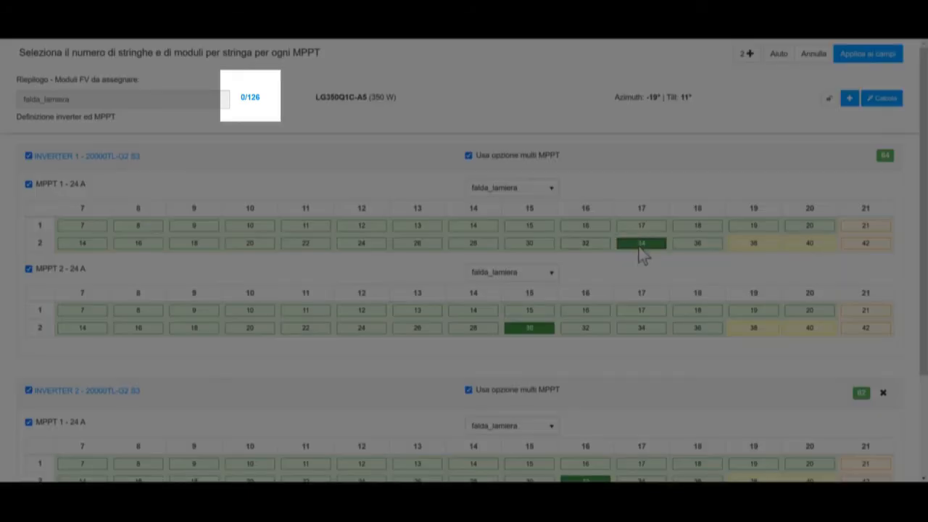
Apply the string distribution to the fields and inspect the strings listed under MPPT 1 of the first inverter.
{"action": "scroll", "coordinate": [638, 248], "scroll_direction": "down", "scroll_amount": 2}
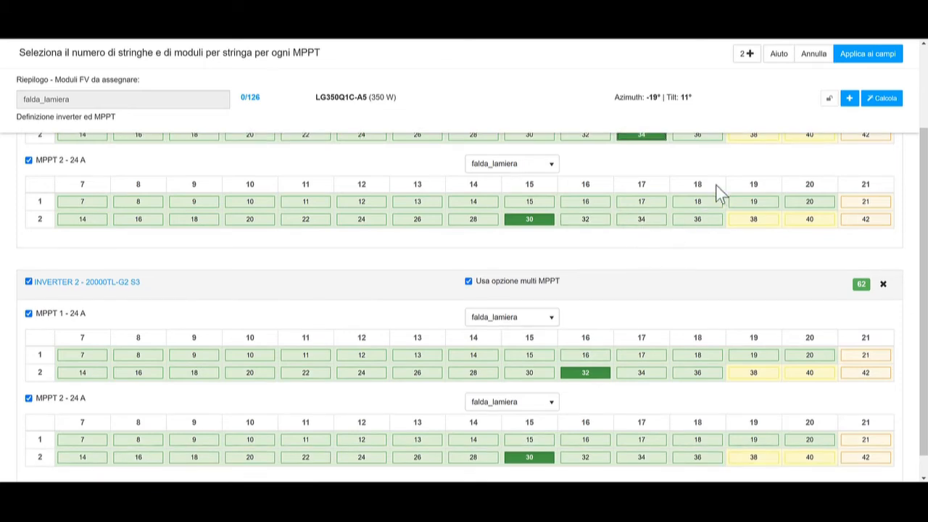
{"action": "left_click", "coordinate": [877, 58]}
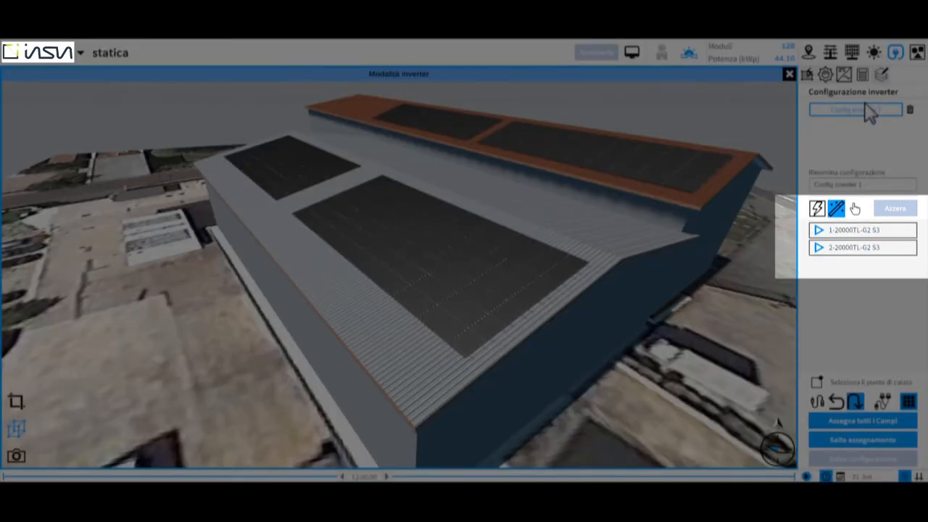
{"action": "left_click", "coordinate": [819, 231]}
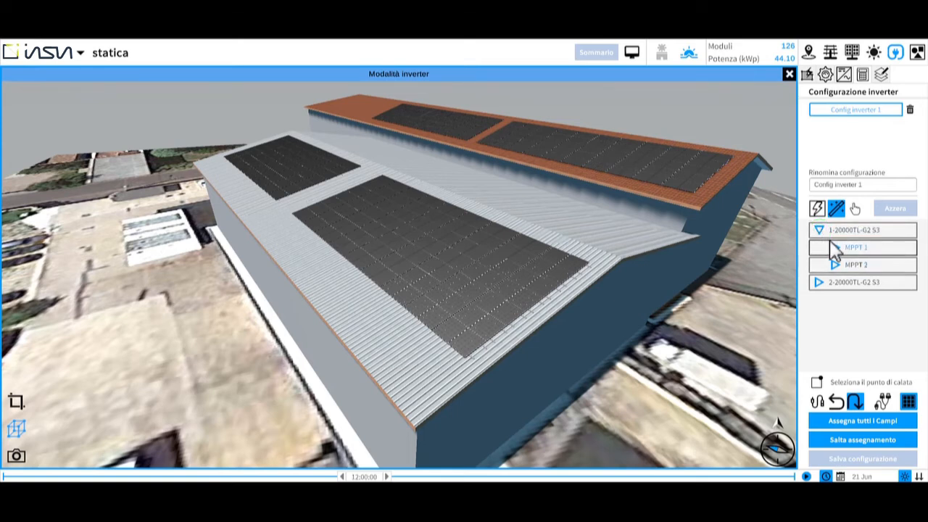
{"action": "left_click", "coordinate": [835, 248]}
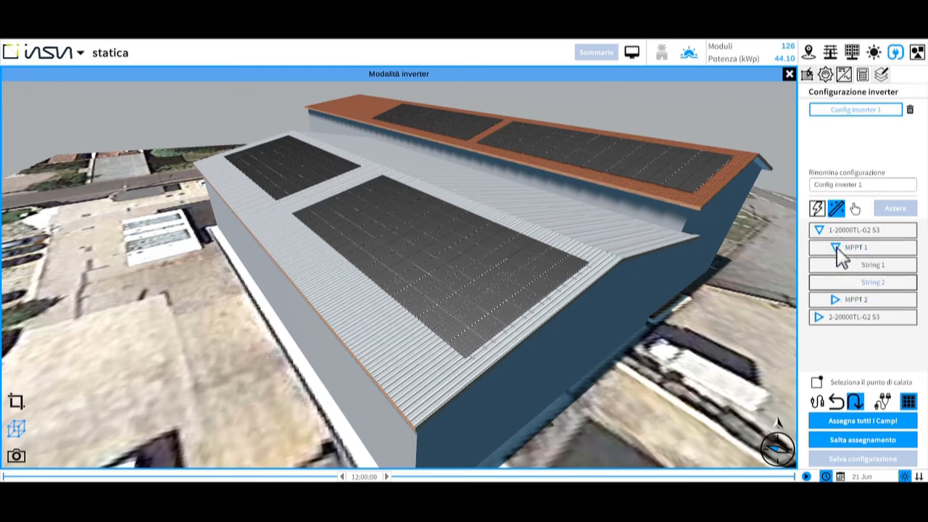
{"action": "left_click", "coordinate": [838, 247]}
Review the field panel options for the first 20000TL-G2 S3 inverter and close them without assigning a panel.
{"action": "left_click", "coordinate": [819, 209]}
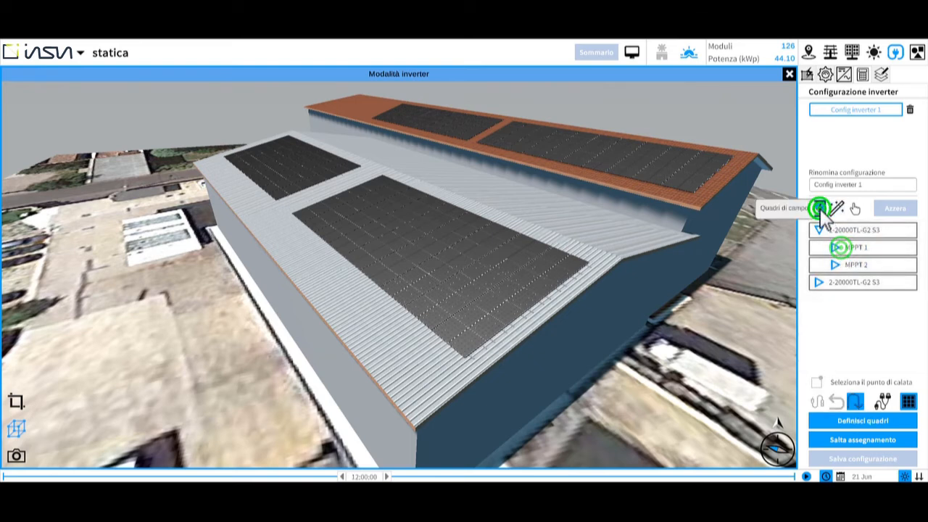
{"action": "left_click", "coordinate": [860, 230]}
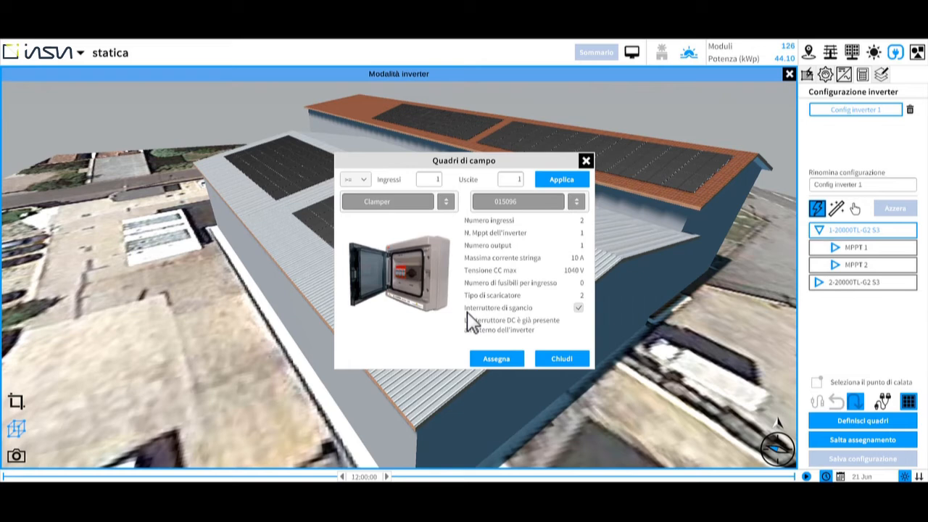
{"action": "left_click", "coordinate": [585, 160]}
Return to automatic assignment and place the first inverter on the side wall under the metal roof, near the building's far corner.
{"action": "scroll", "coordinate": [585, 160], "scroll_direction": "up", "scroll_amount": 4}
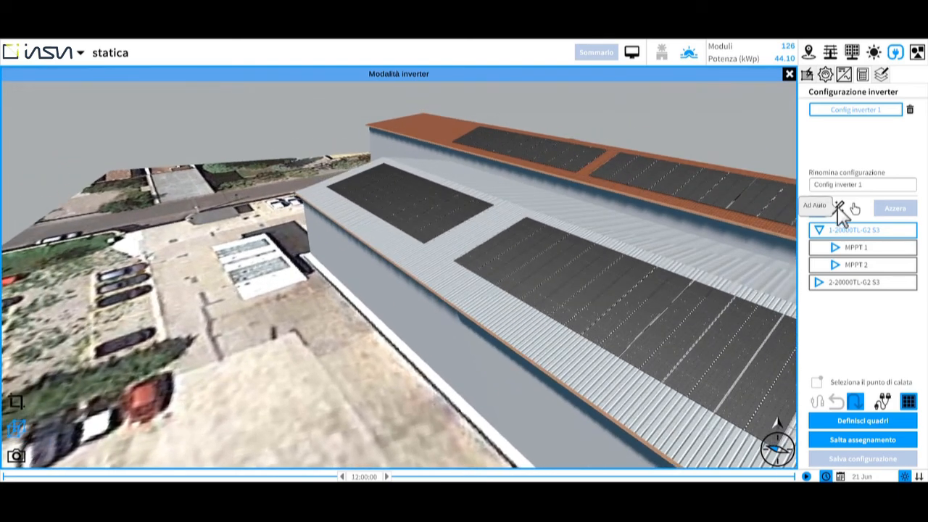
{"action": "left_click", "coordinate": [838, 208]}
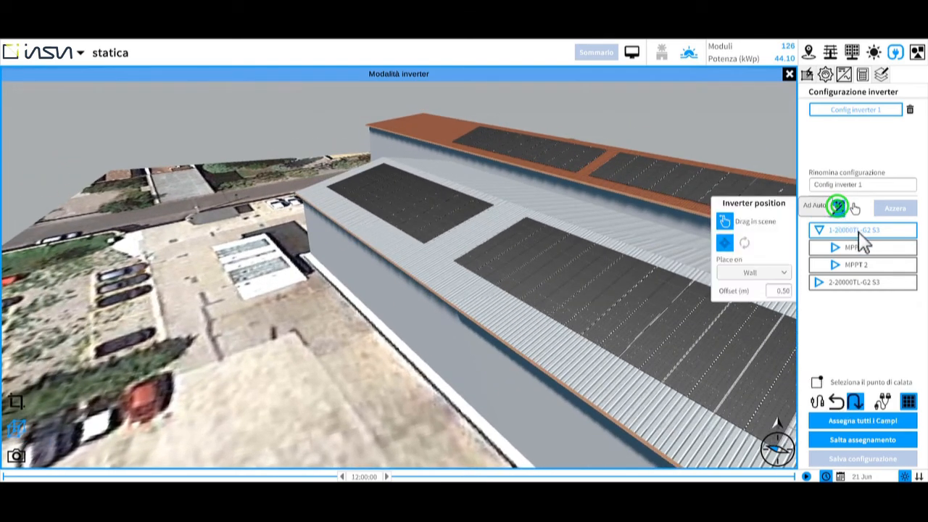
{"action": "left_click", "coordinate": [859, 233]}
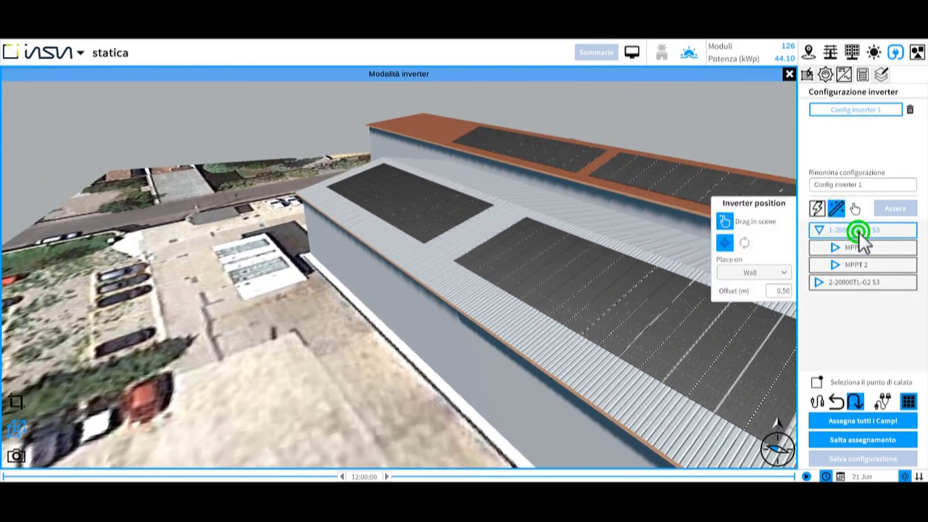
{"action": "left_click", "coordinate": [859, 233]}
{"action": "left_click_drag", "start_coordinate": [727, 226], "coordinate": [313, 214]}
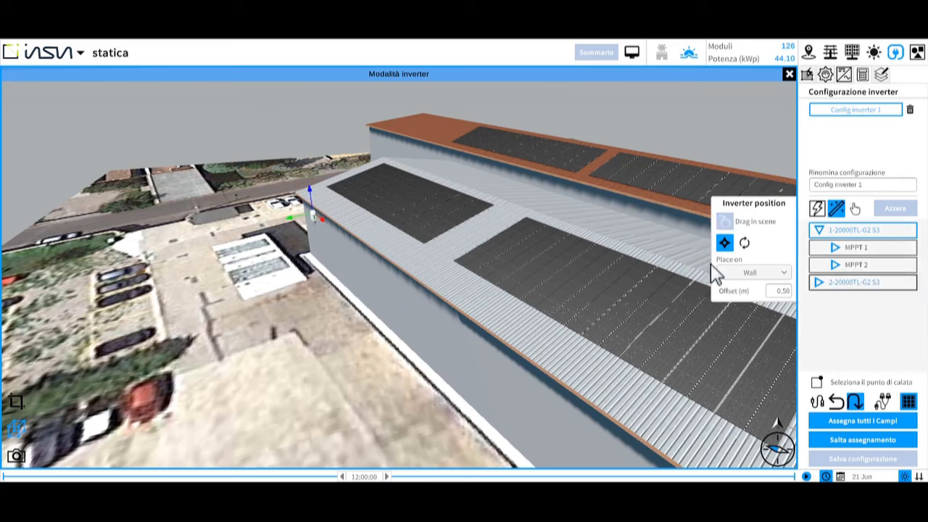
Place the second 20000TL-G2 S3 inverter on the same side wall, right beside the first one.
{"action": "left_click", "coordinate": [849, 281]}
{"action": "left_click", "coordinate": [724, 221]}
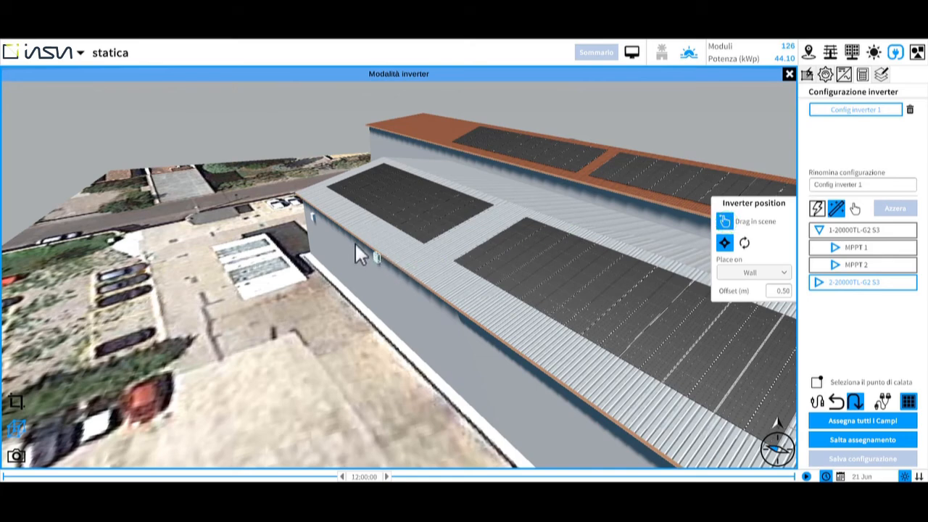
{"action": "left_click_drag", "start_coordinate": [355, 242], "coordinate": [318, 218]}
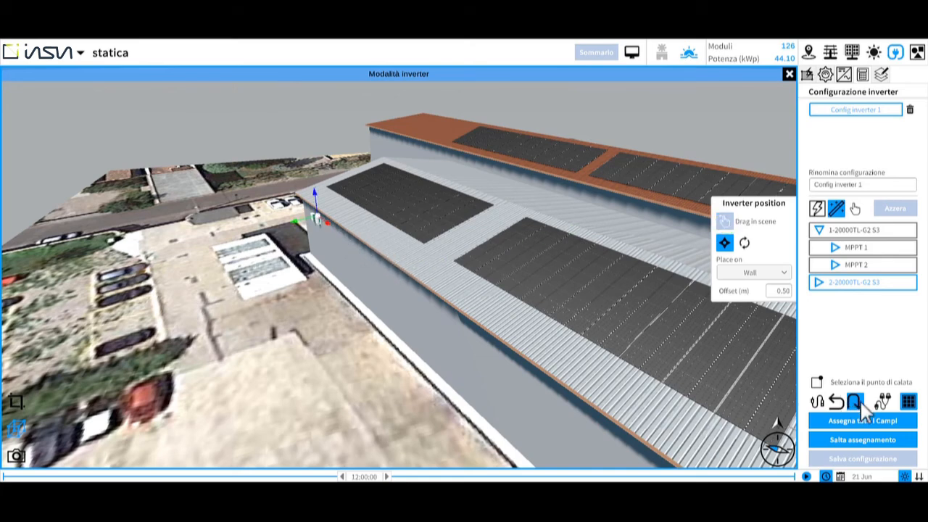
Assign all fields with the vertical string path, and try the horizontal path along the module rows.
{"action": "left_click", "coordinate": [883, 422]}
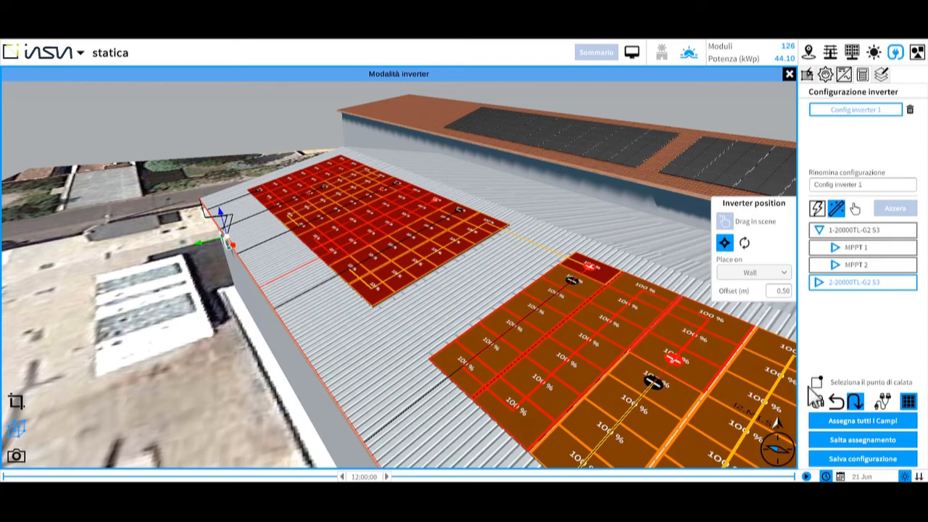
{"action": "left_click", "coordinate": [836, 401]}
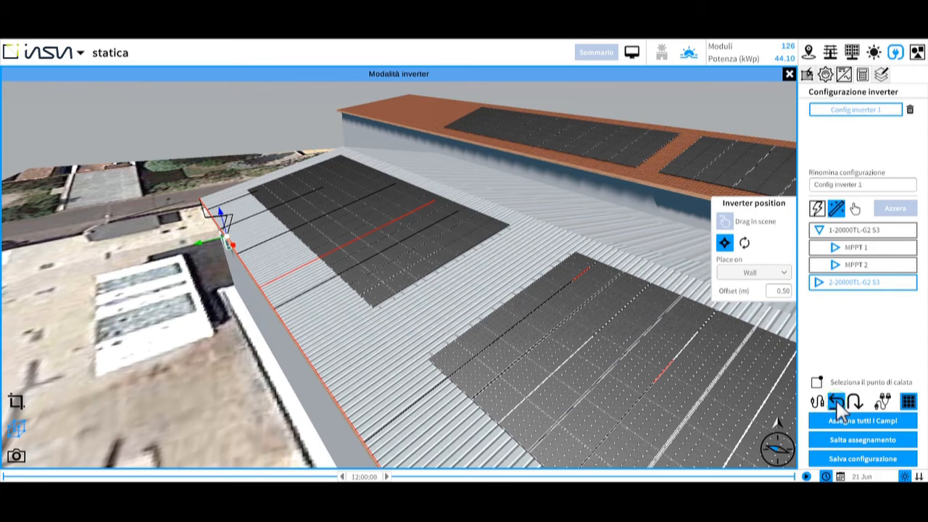
{"action": "left_click", "coordinate": [851, 422]}
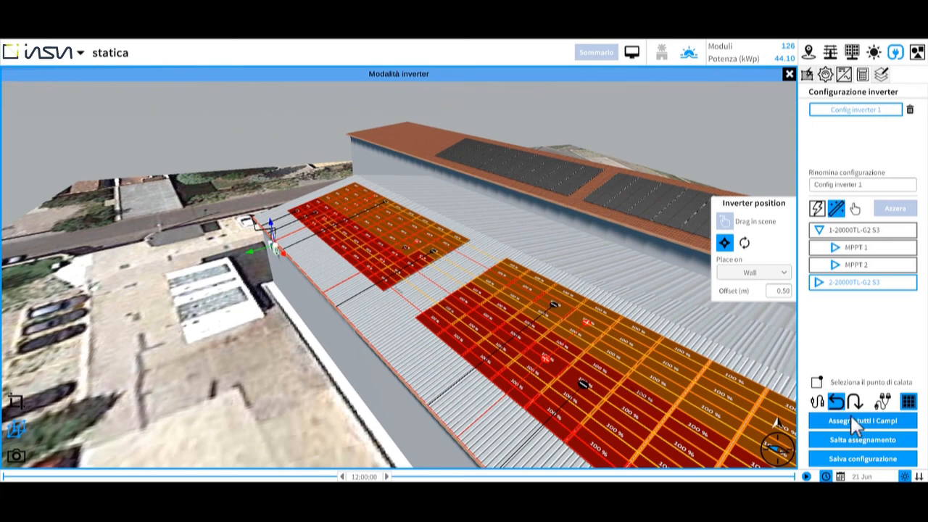
Reassign all fields with the vertical string path and check the string layout on the metal roof.
{"action": "left_click", "coordinate": [854, 401]}
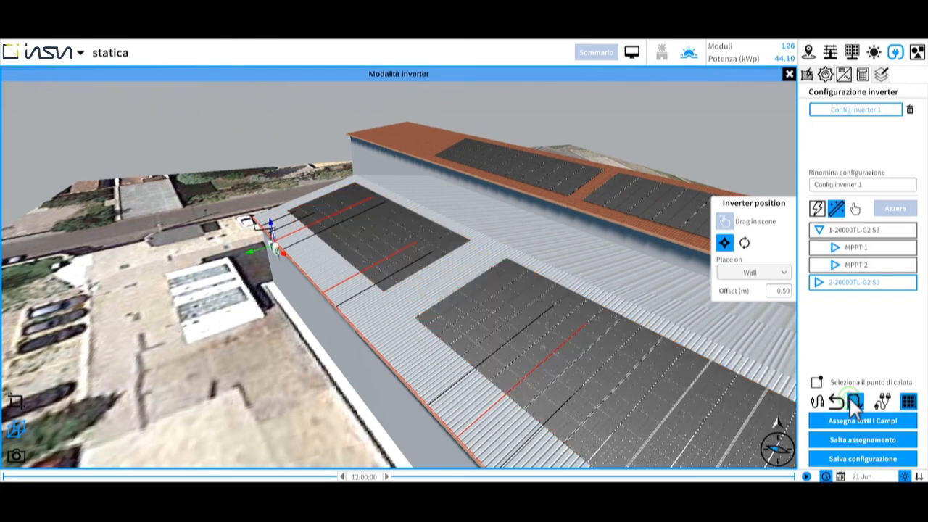
{"action": "left_click", "coordinate": [847, 422]}
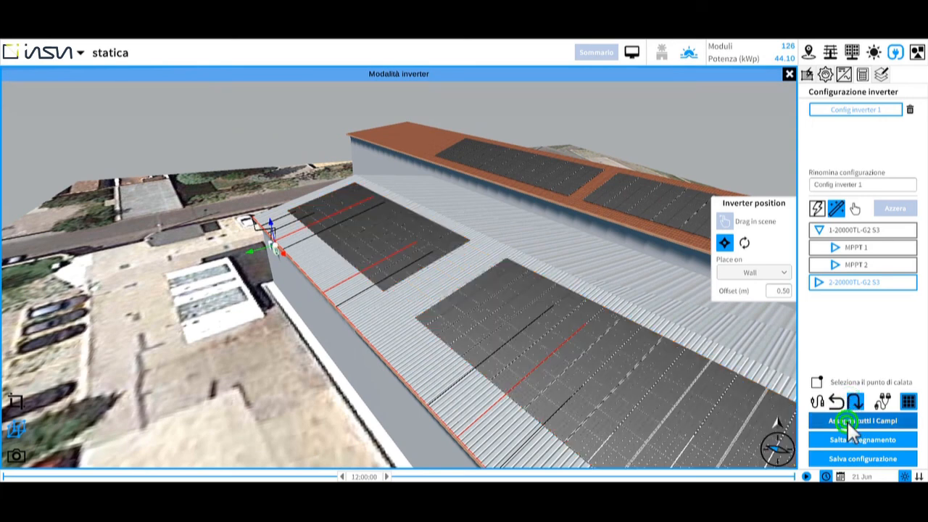
{"action": "scroll", "coordinate": [348, 220], "scroll_direction": "up", "scroll_amount": 2}
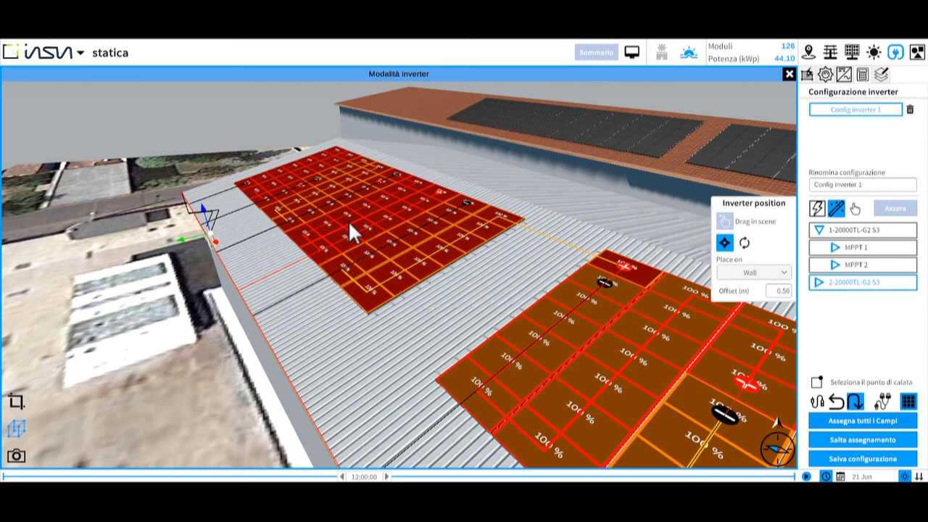
{"action": "scroll", "coordinate": [433, 279], "scroll_direction": "down", "scroll_amount": 2}
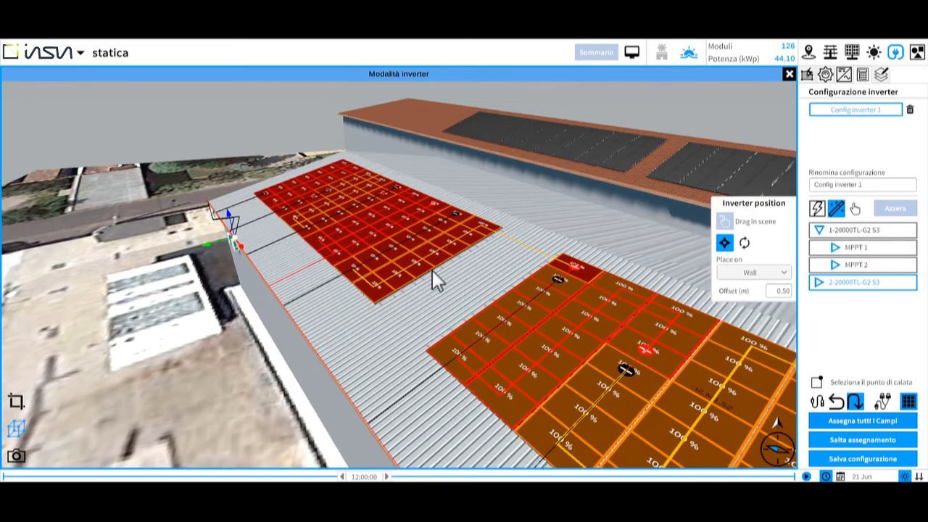
{"action": "scroll", "coordinate": [432, 279], "scroll_direction": "down", "scroll_amount": 1}
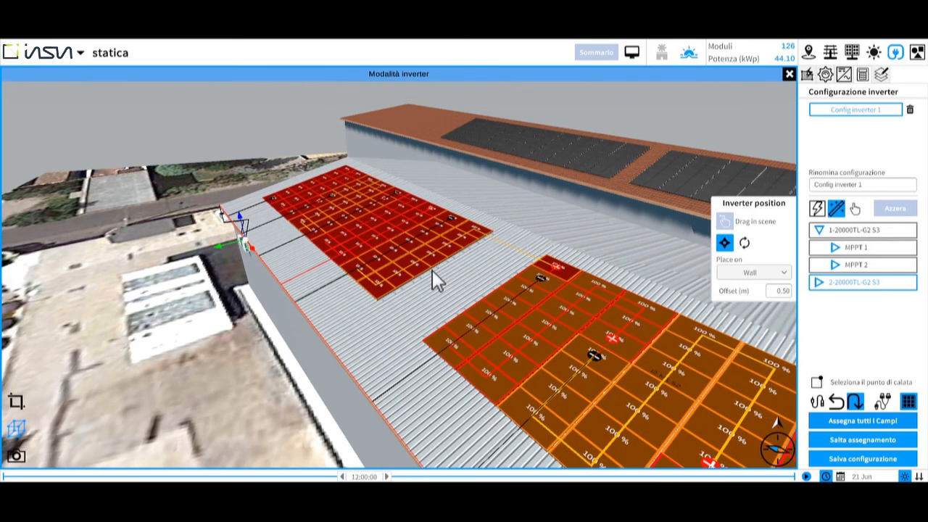
Save the inverter configuration and rename the saved string configuration as inverter20kwp, closing it when done.
{"action": "left_click", "coordinate": [879, 459]}
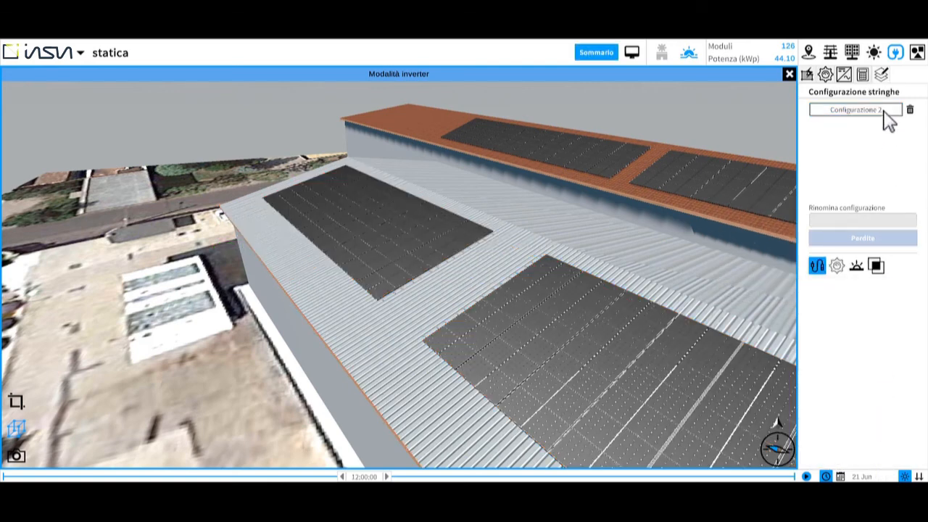
{"action": "left_click", "coordinate": [884, 113]}
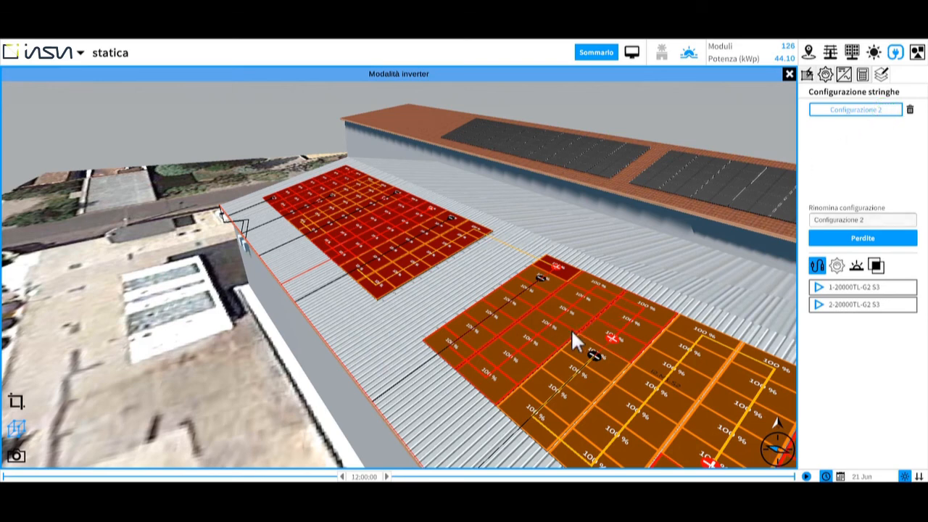
{"action": "triple_click", "coordinate": [866, 221]}
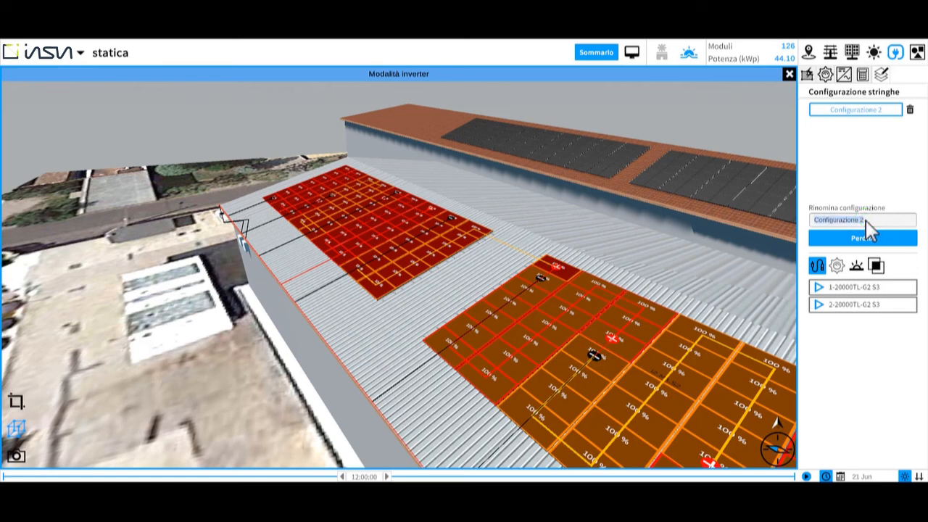
{"action": "type", "text": "inverter20kwp"}
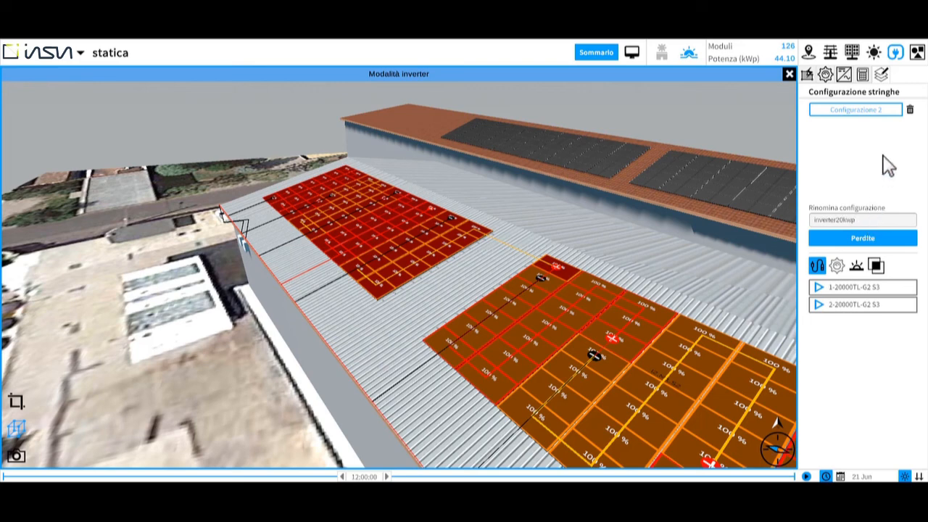
{"action": "left_click", "coordinate": [888, 163]}
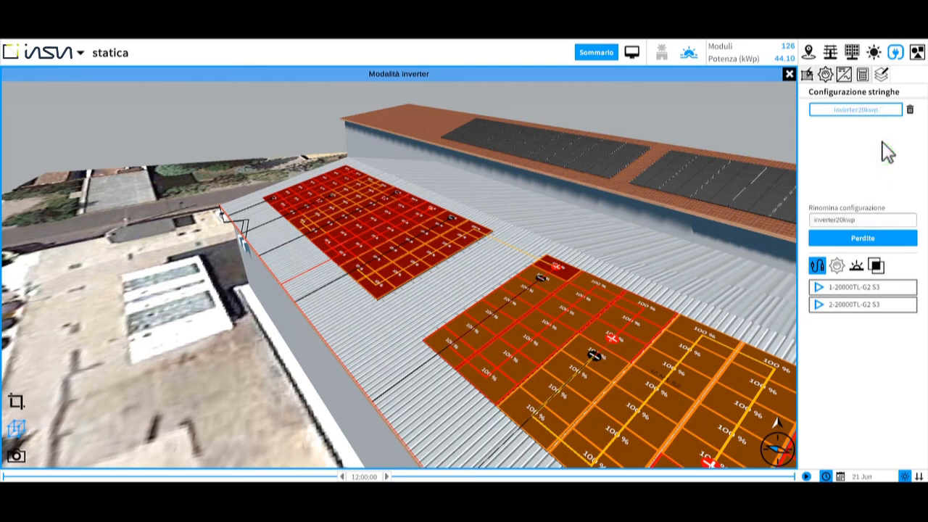
{"action": "left_click", "coordinate": [789, 74]}
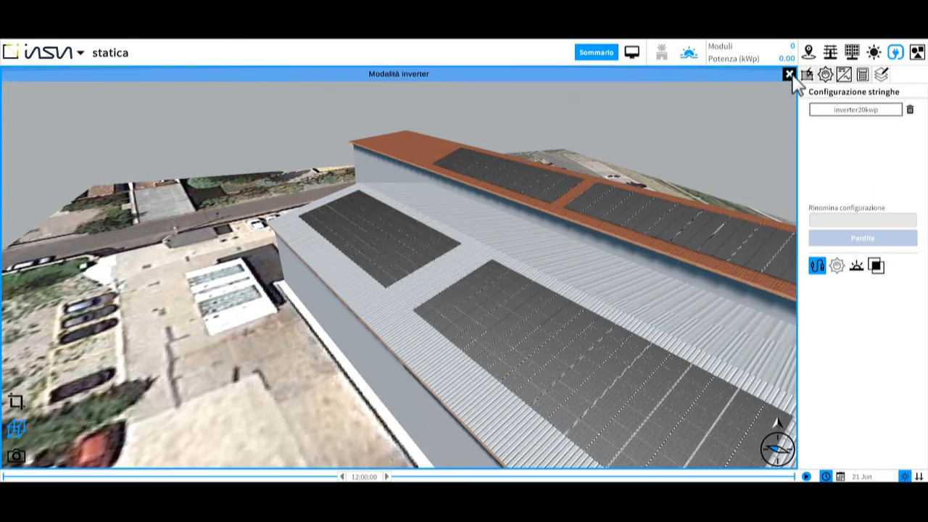